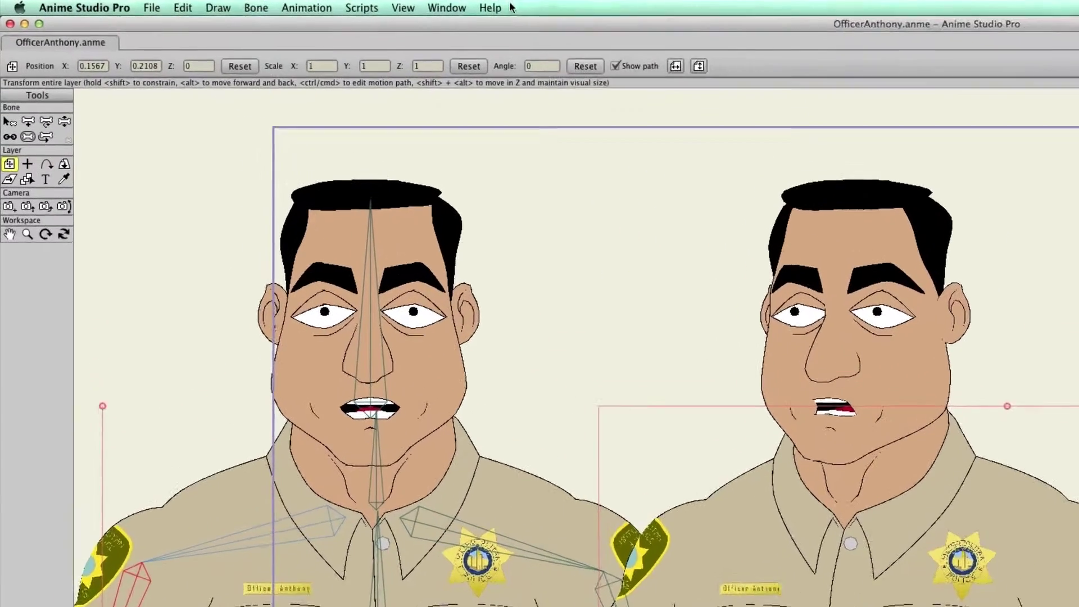
# Step: Open the Keyboard Shortcuts editor from the Help menu and move the dialog higher on screen
pyautogui.click(385, 7)
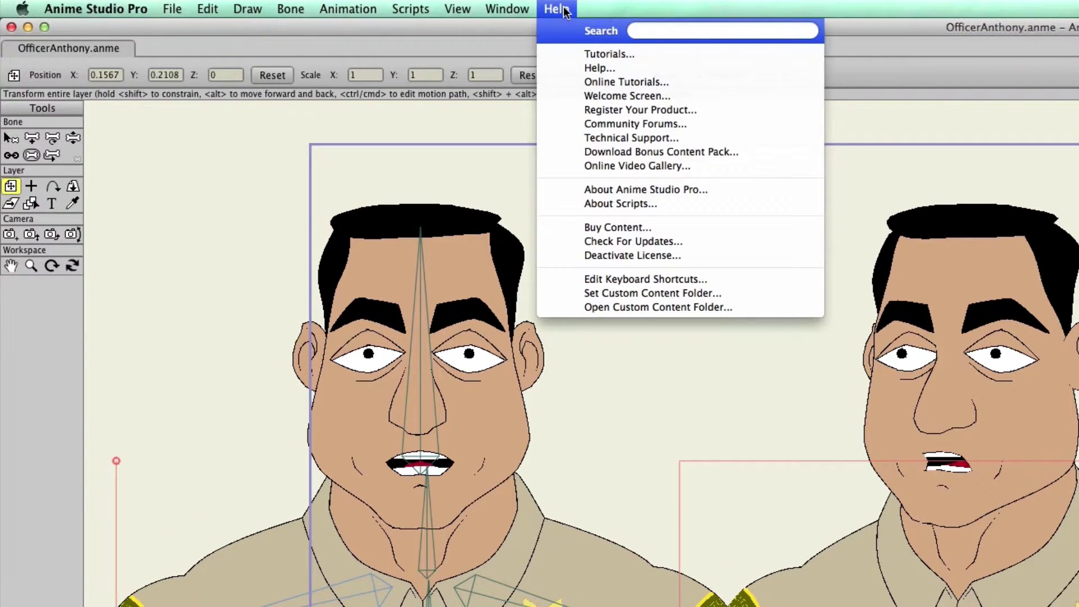
pyautogui.click(608, 279)
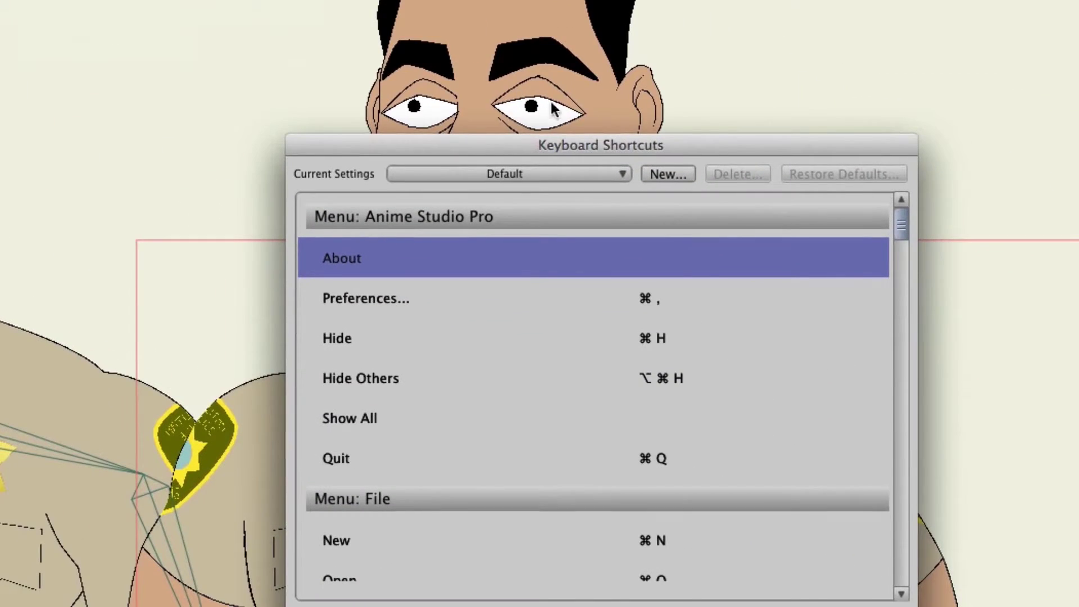
pyautogui.moveTo(572, 142); pyautogui.dragTo(562, 12)
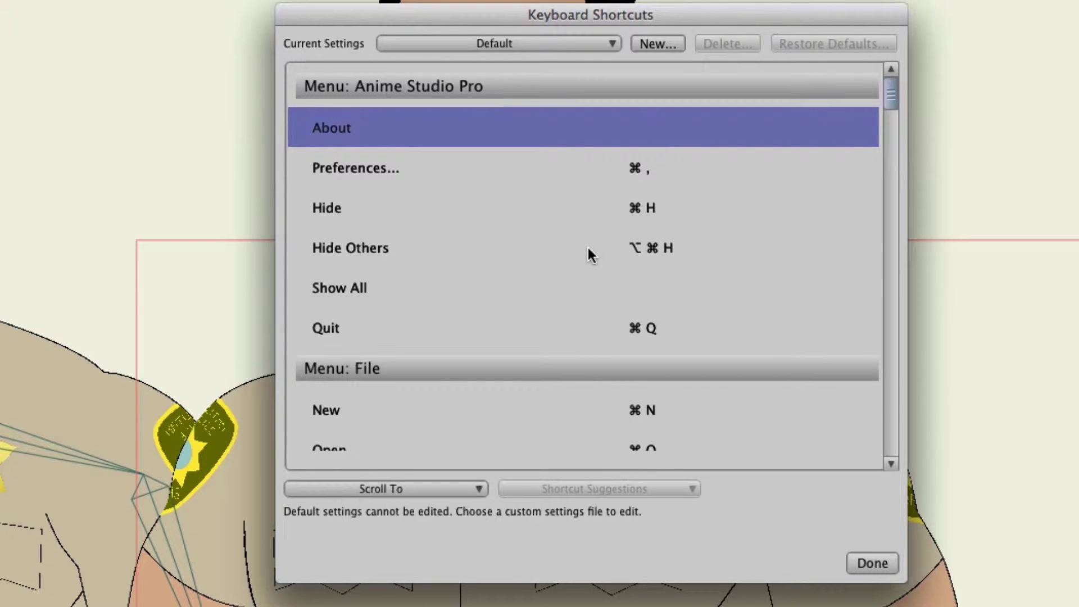
# Step: Scroll down and back up through the read-only Default shortcut list
pyautogui.scroll(-5, 588, 254)
pyautogui.scroll(-12, 588, 247)
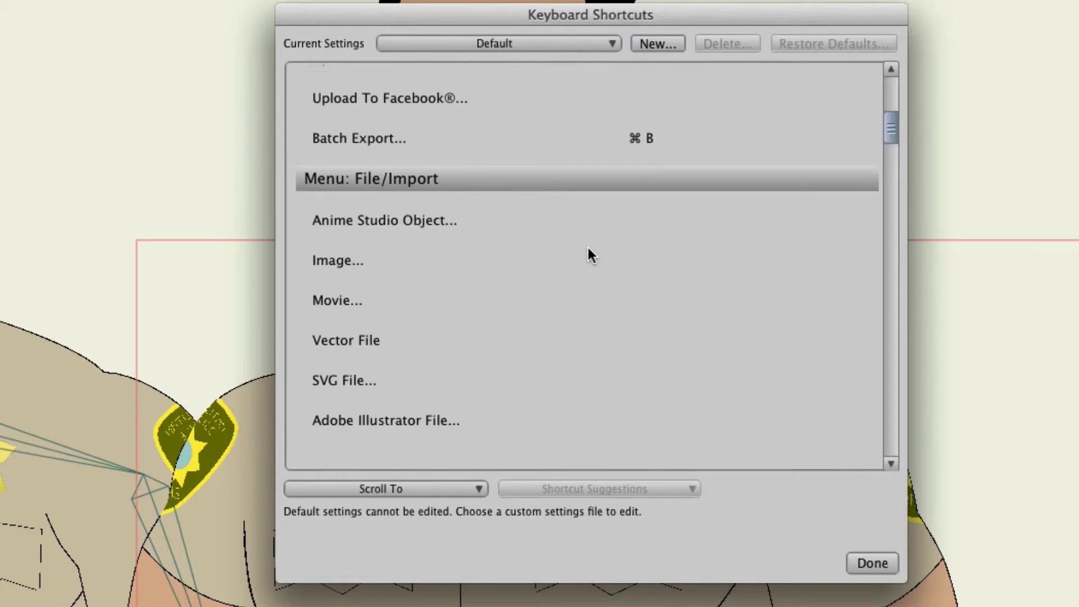
pyautogui.scroll(-3, 588, 255)
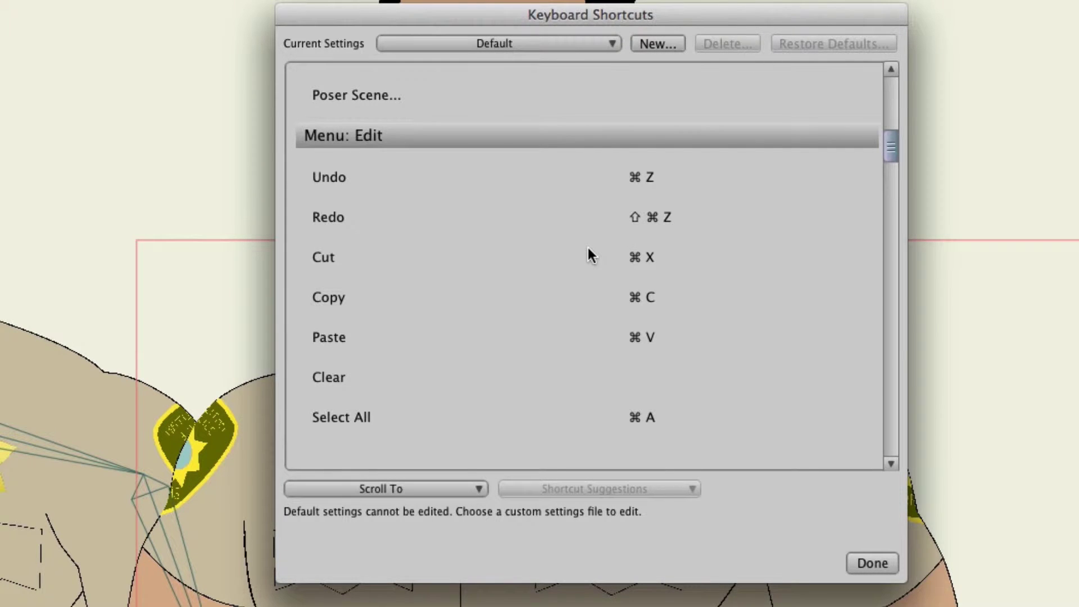
pyautogui.scroll(-15, 588, 249)
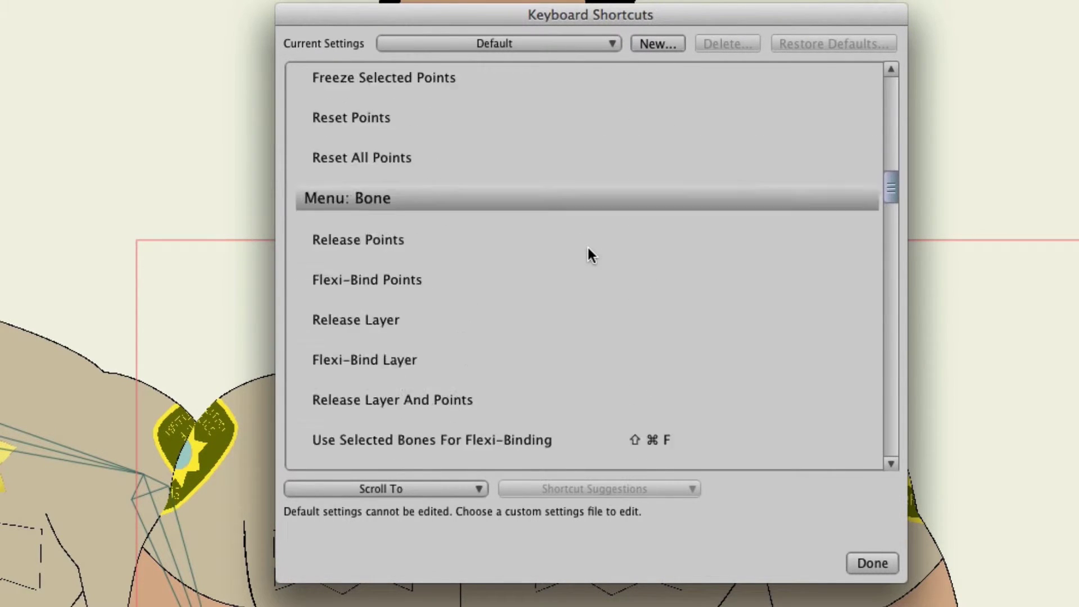
pyautogui.scroll(-4, 588, 250)
pyautogui.scroll(18, 588, 251)
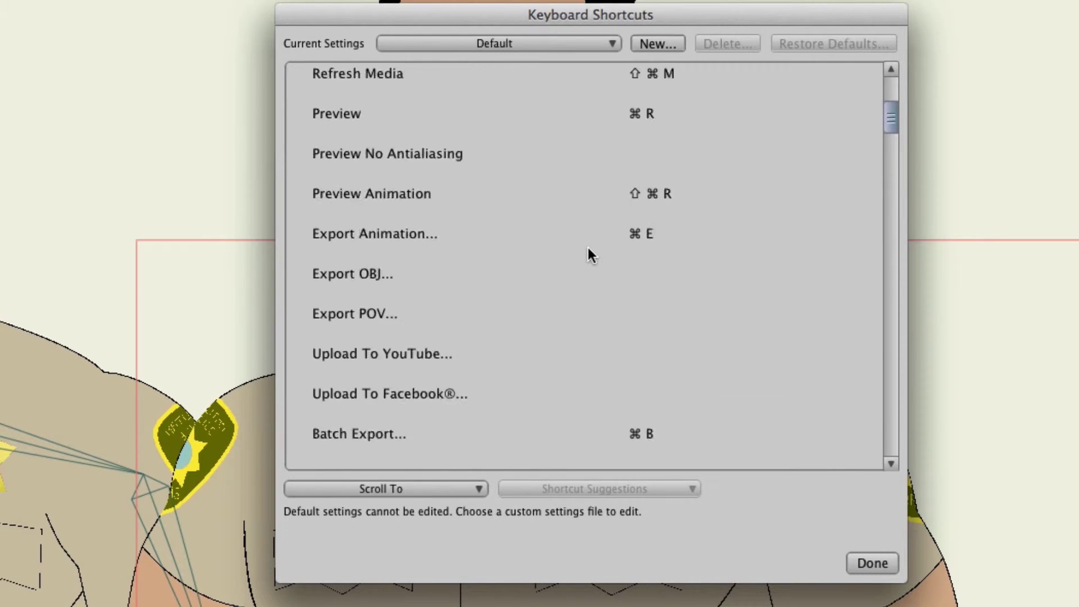
pyautogui.scroll(8, 588, 248)
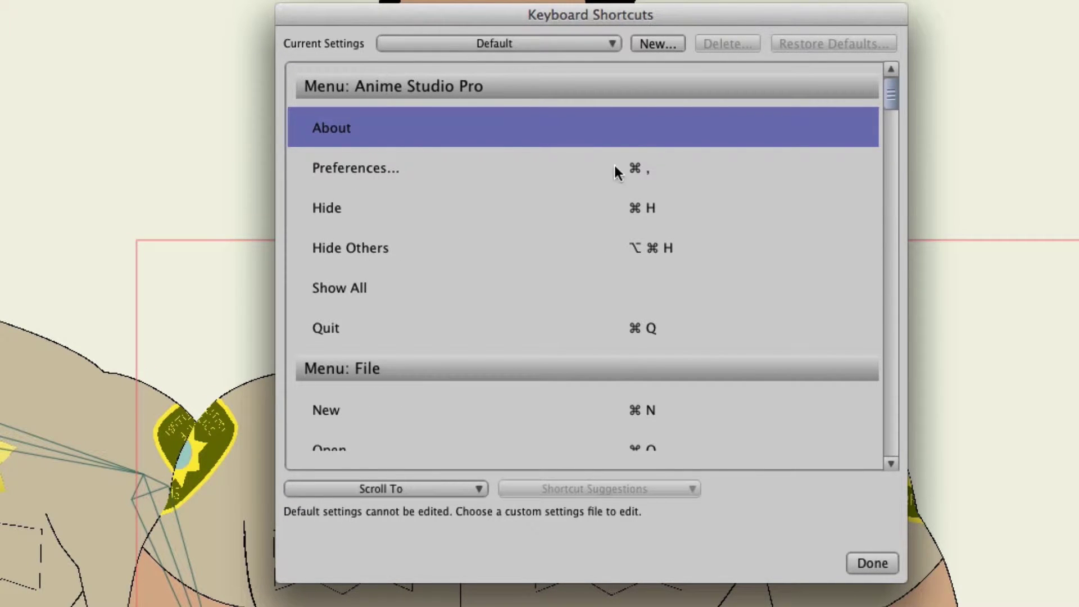
# Step: Create a new shortcuts file named 'Premiere'
pyautogui.click(656, 45)
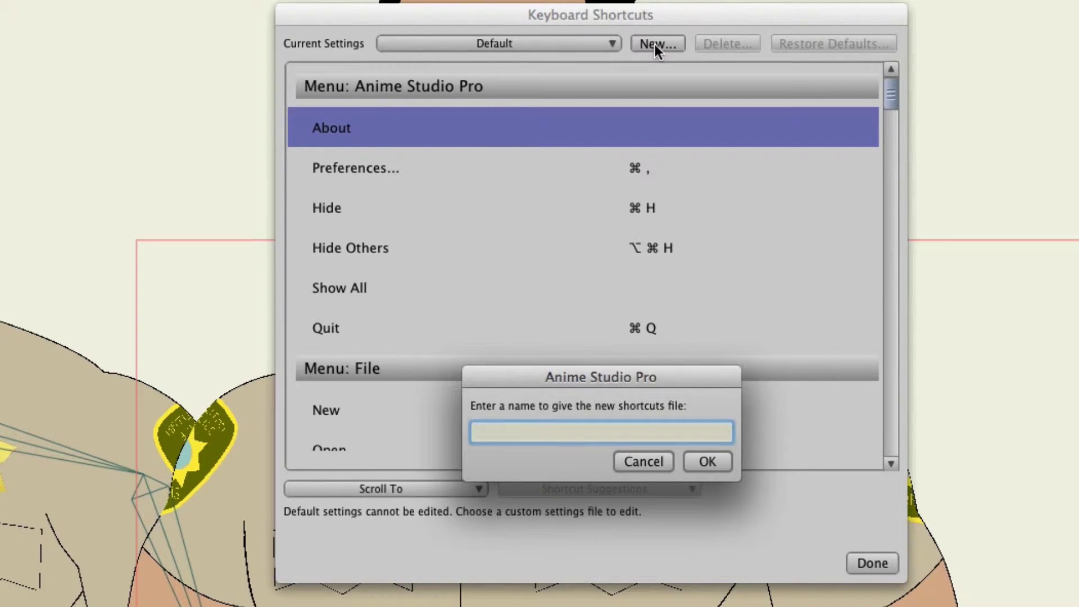
pyautogui.write('Premiere')
pyautogui.click(703, 457)
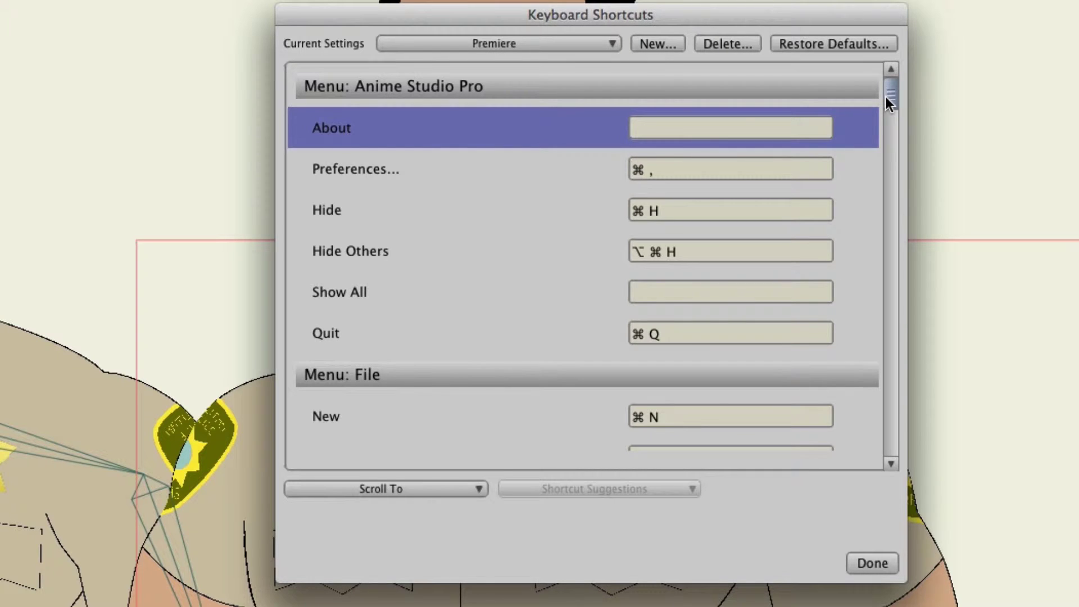
# Step: Assign ⌘M to Export Animation in the Premiere set, which flags a conflict with Smooth
pyautogui.moveTo(885, 96); pyautogui.dragTo(883, 113)
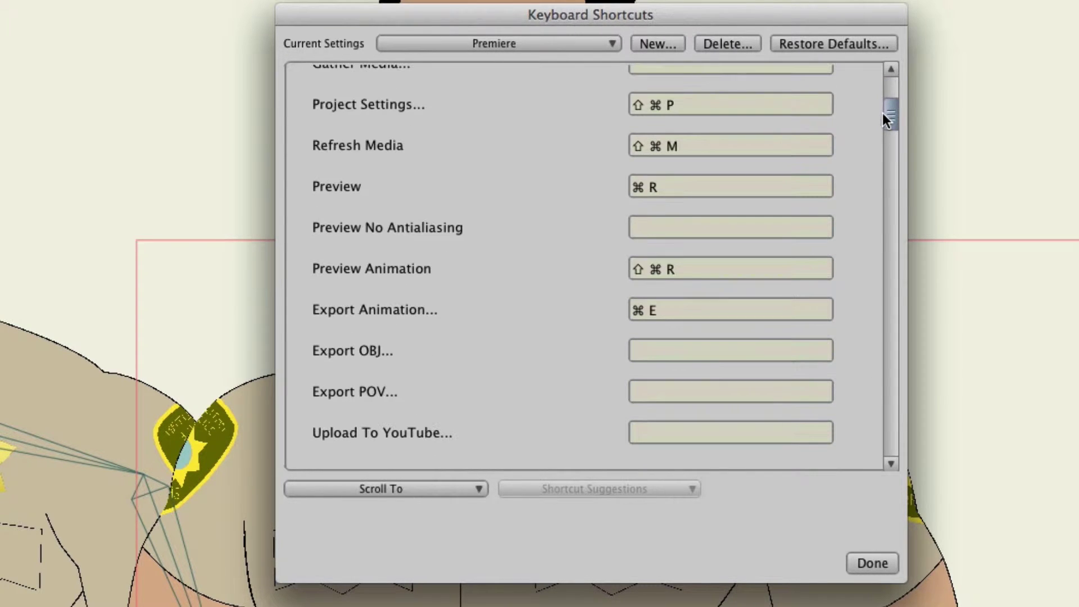
pyautogui.click(702, 310)
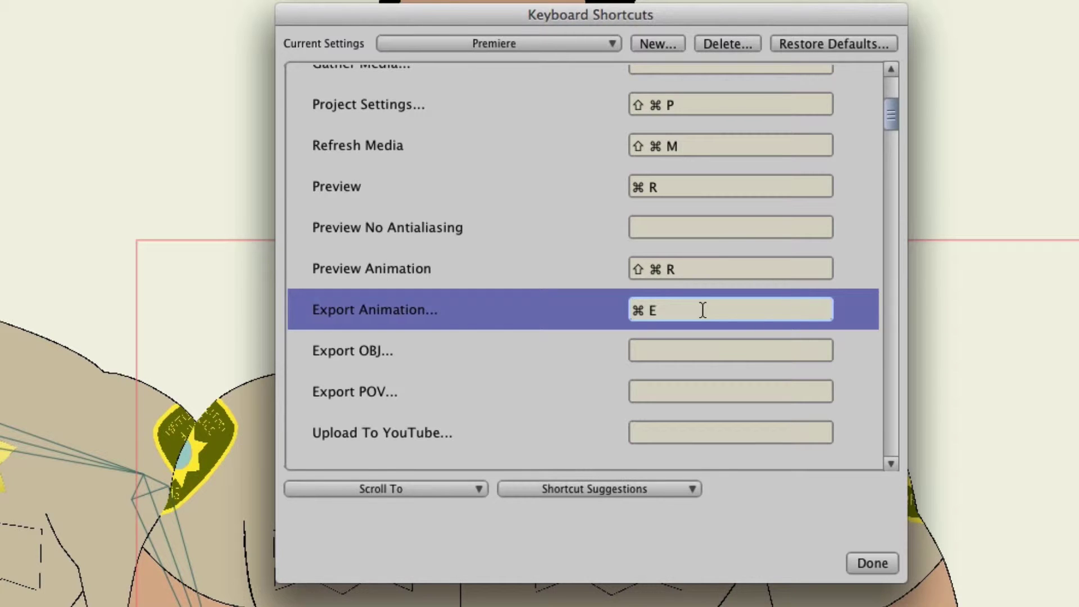
pyautogui.press('super+m')
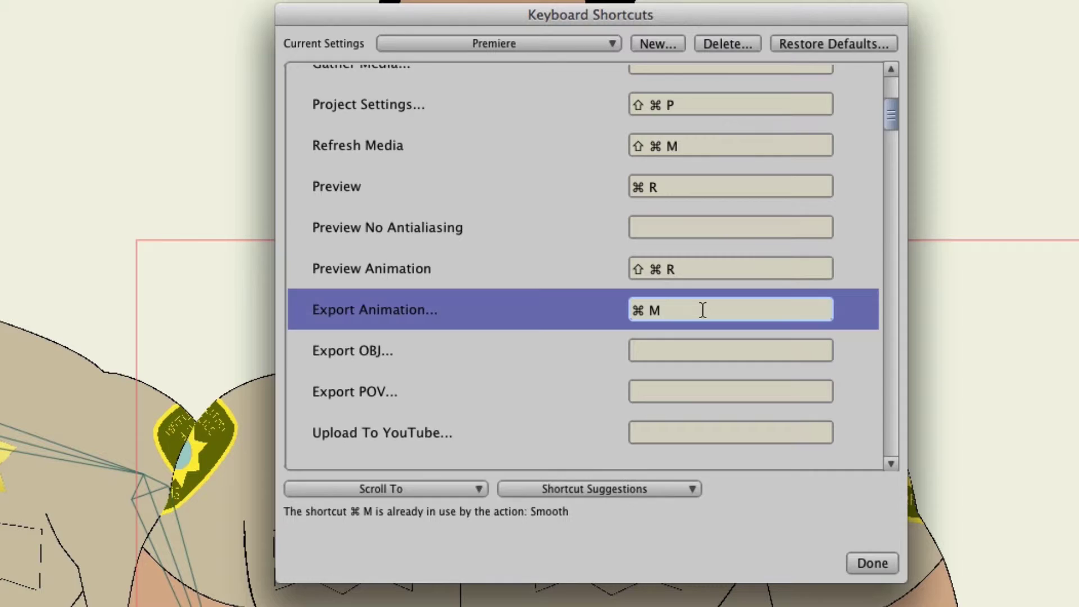
# Step: Clear the conflicting ⌘M shortcut from Smooth under Menu: Draw
pyautogui.scroll(-10, 703, 310)
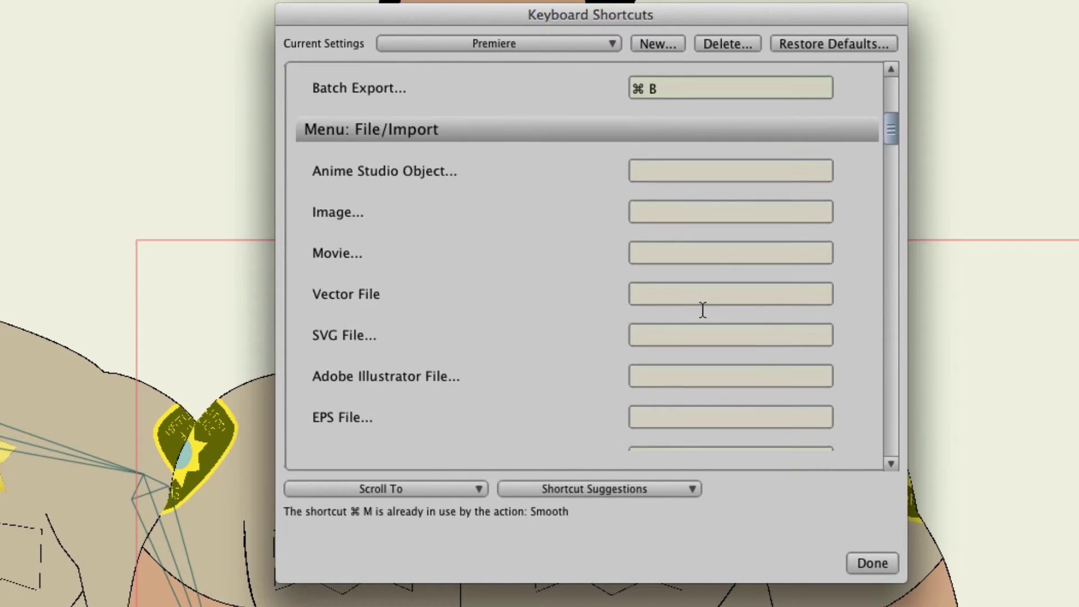
pyautogui.scroll(-5, 703, 310)
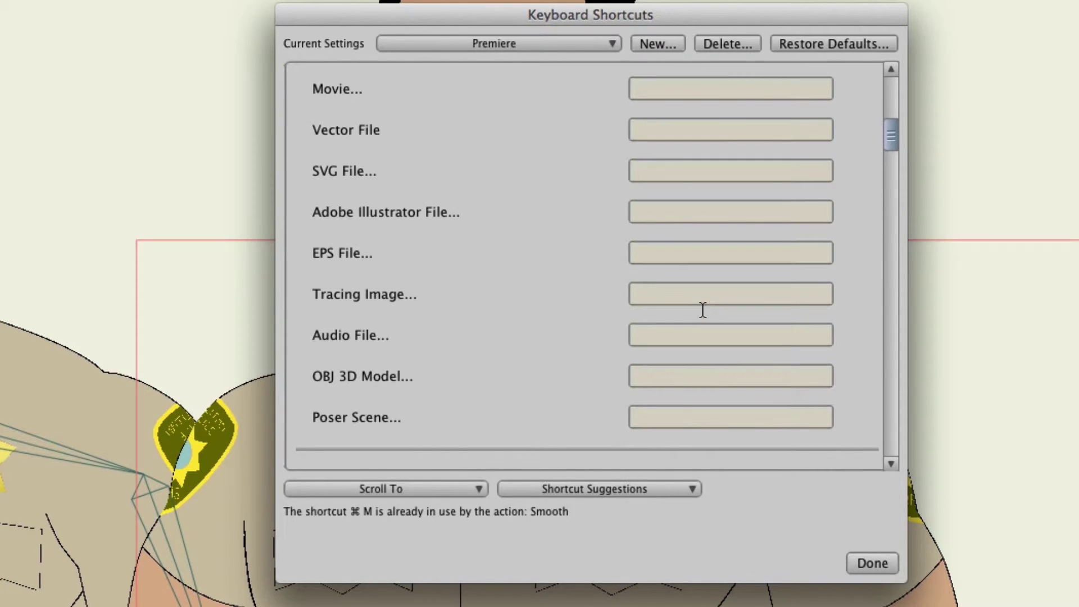
pyautogui.scroll(-10, 703, 310)
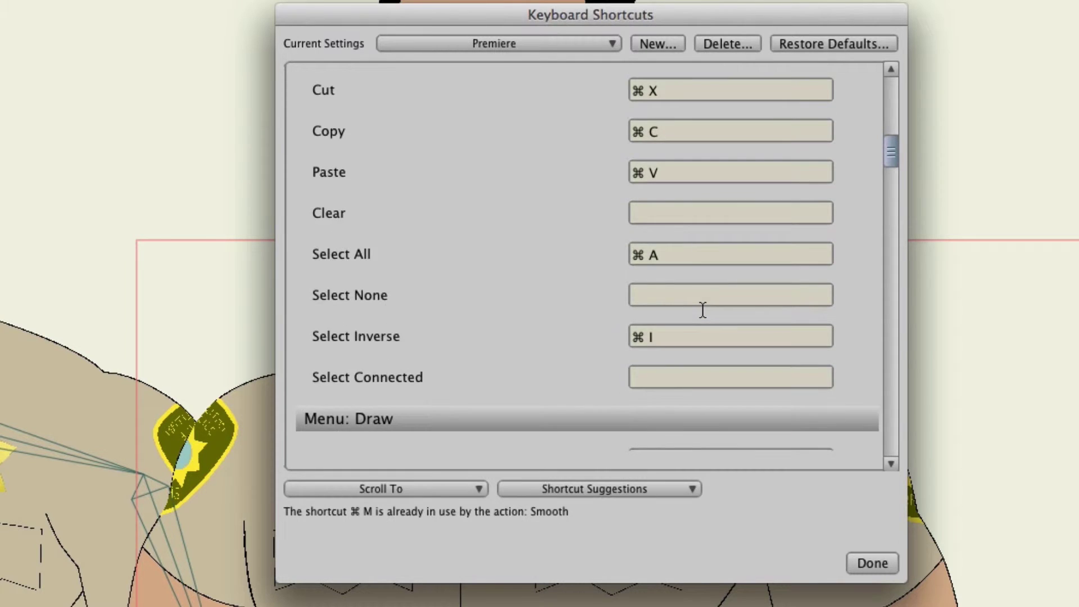
pyautogui.scroll(-7, 703, 310)
pyautogui.click(702, 370)
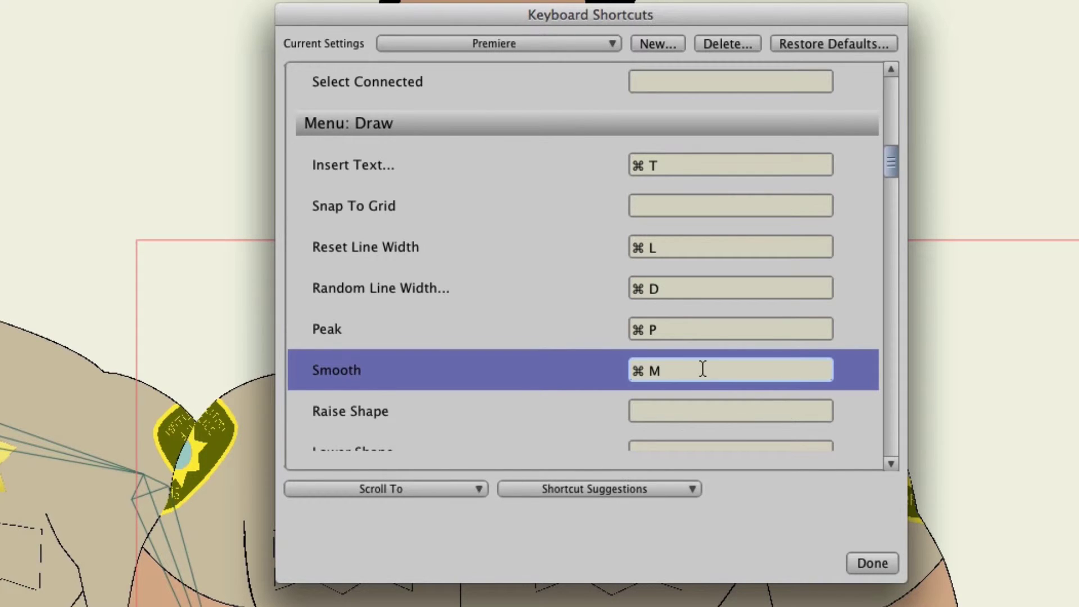
pyautogui.press('BackSpace')
# Step: Assign the suggested unused shortcut ⇧⌘7 to Smooth
pyautogui.click(682, 497)
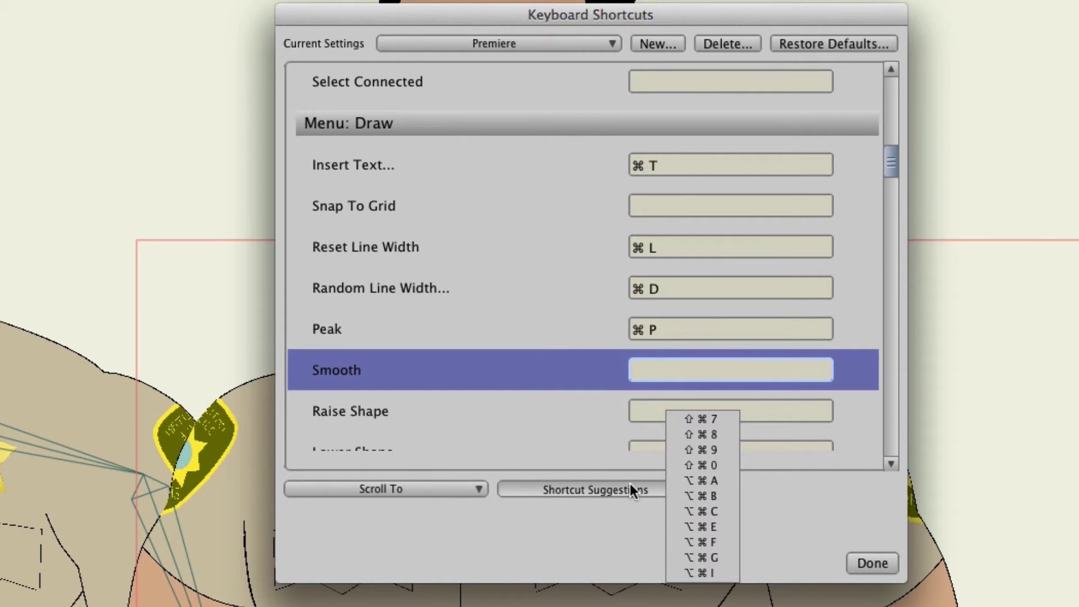
pyautogui.click(715, 422)
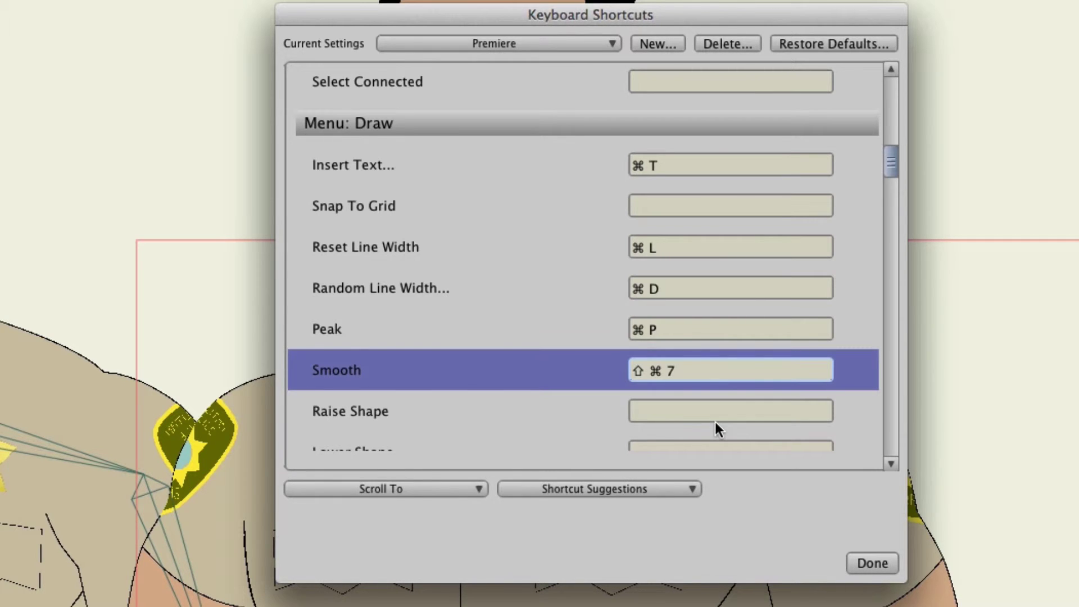
# Step: Jump to Menu: Bone in the shortcut list and scroll slightly down to view its commands
pyautogui.click(472, 484)
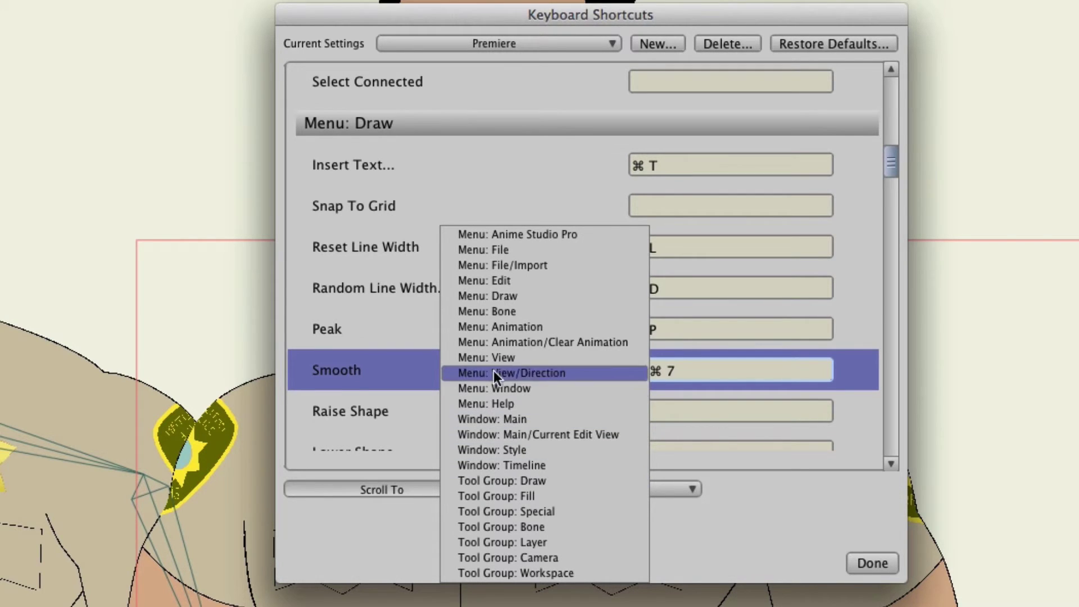
pyautogui.click(492, 312)
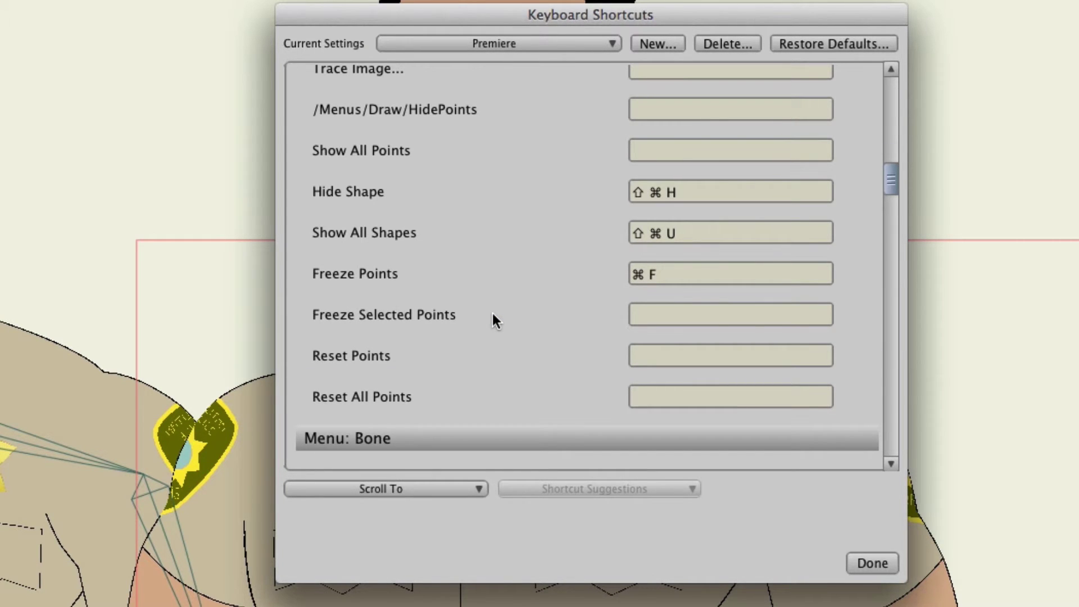
pyautogui.scroll(-5, 492, 313)
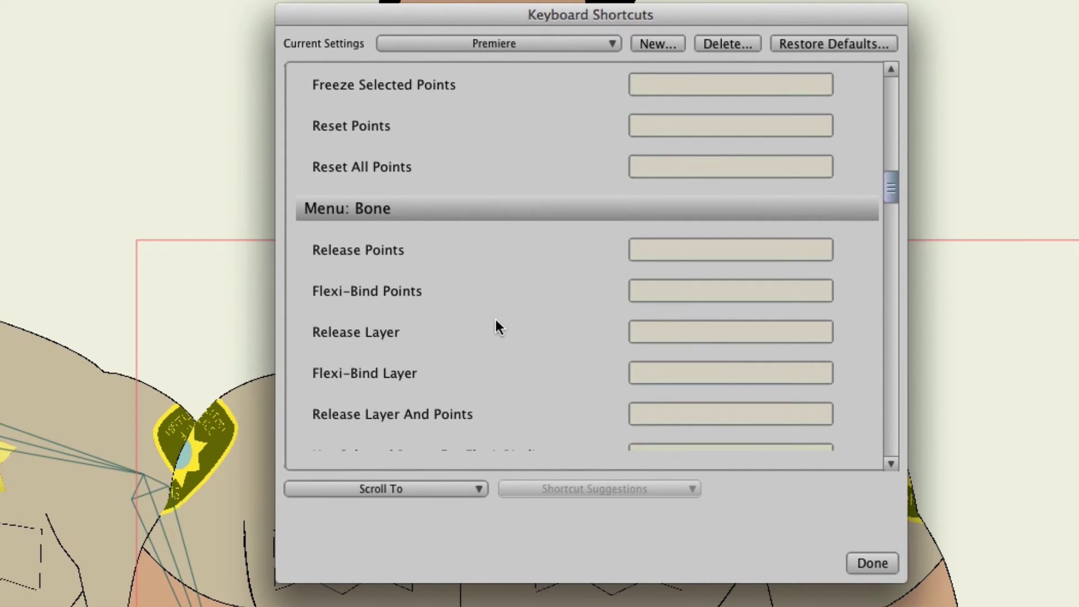
pyautogui.scroll(-2, 495, 326)
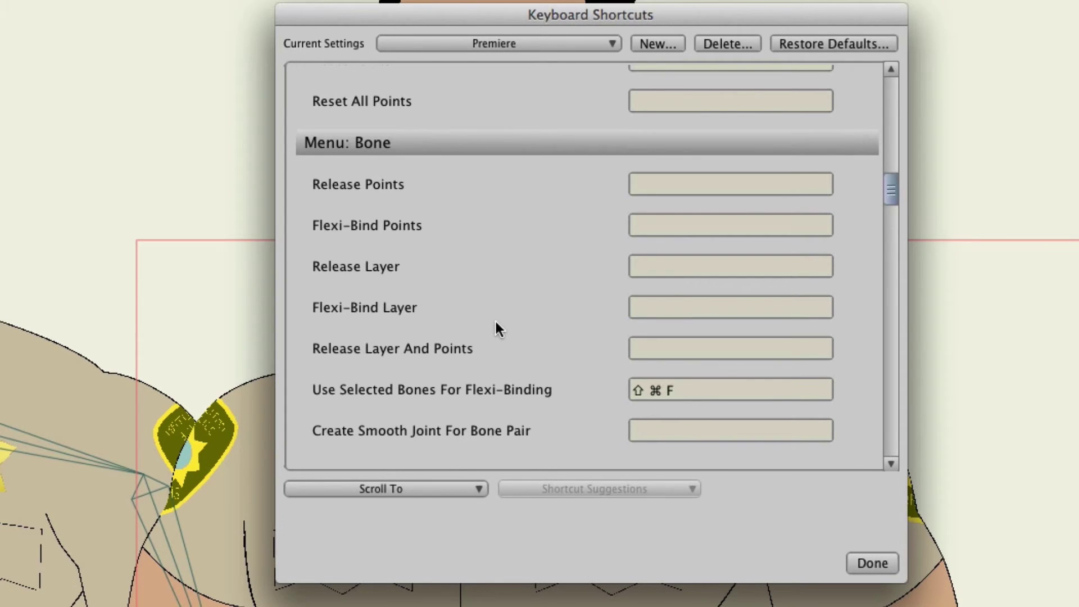
pyautogui.click(730, 46)
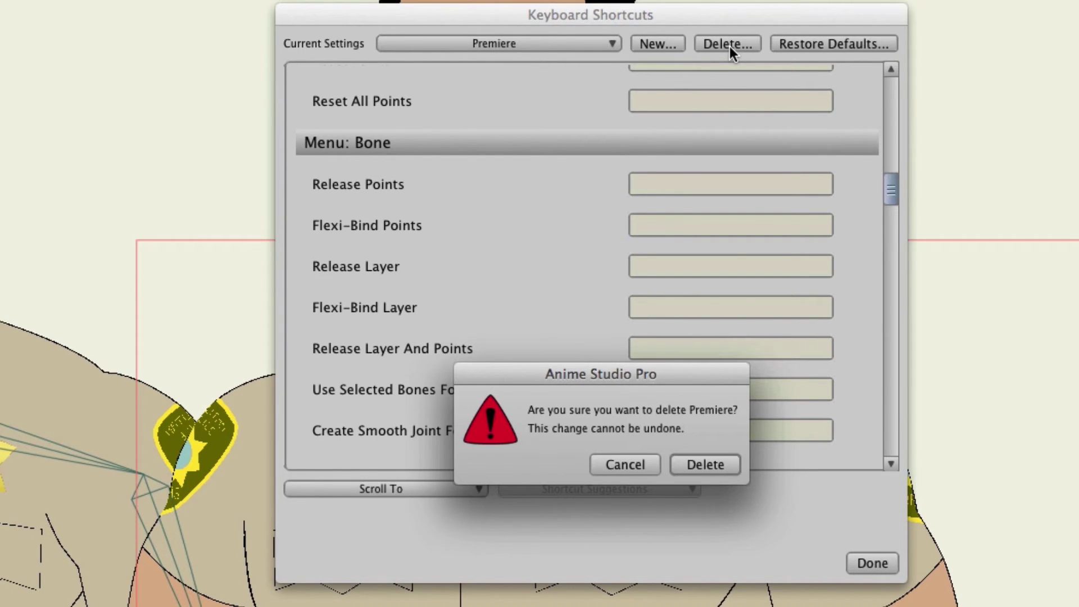
pyautogui.click(620, 460)
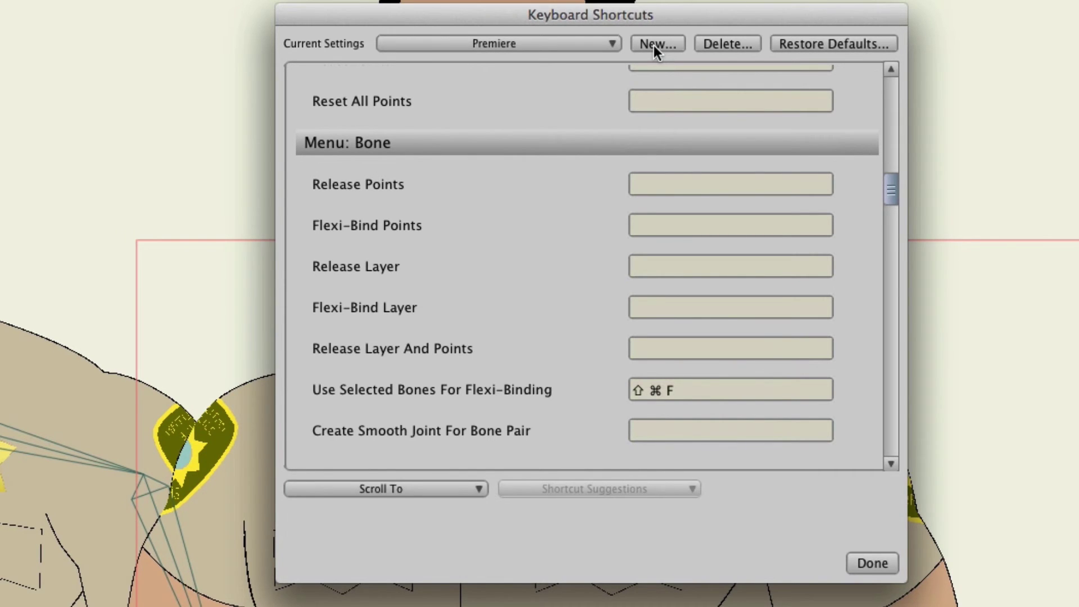
# Step: Restore all Premiere shortcuts to their defaults, confirming the reset
pyautogui.click(792, 43)
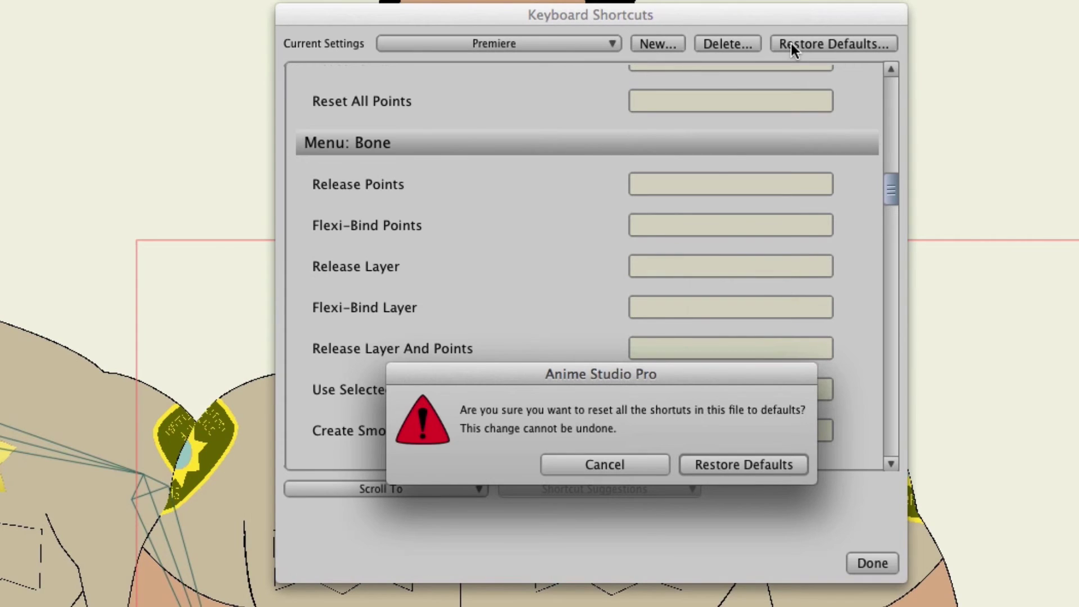
pyautogui.click(713, 467)
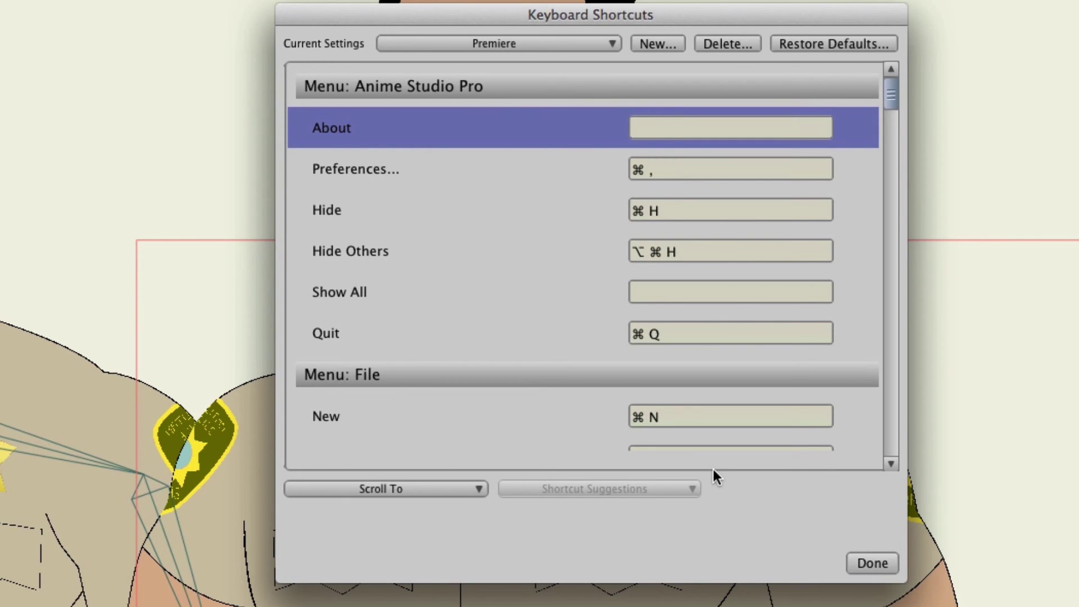
pyautogui.scroll(-10, 713, 467)
pyautogui.scroll(10, 712, 466)
# Step: Make the Default shortcut set current again via the Current Settings dropdown
pyautogui.click(605, 45)
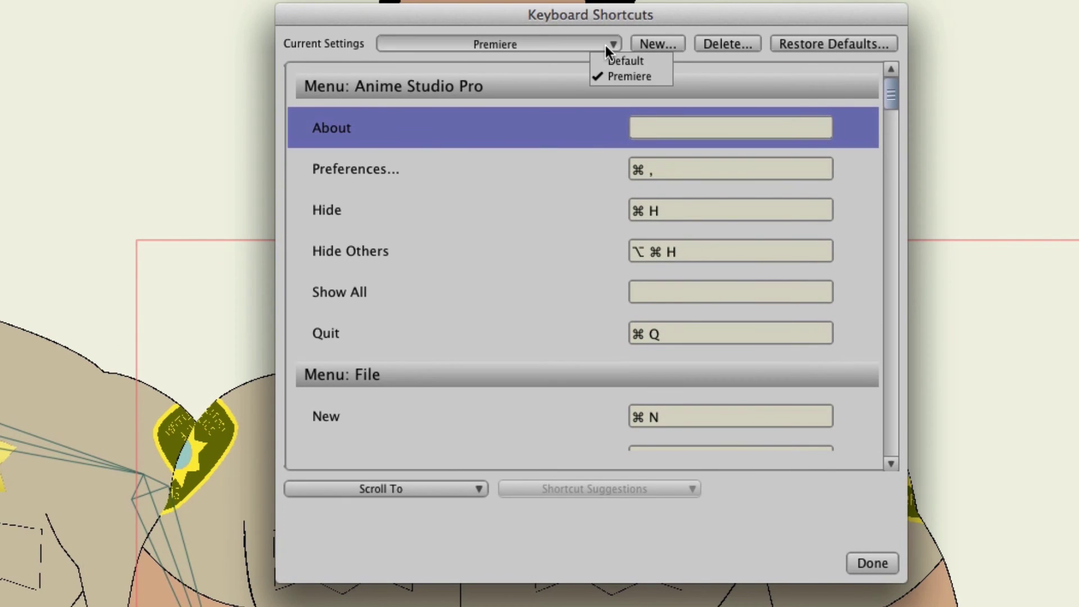
pyautogui.click(608, 61)
pyautogui.click(562, 47)
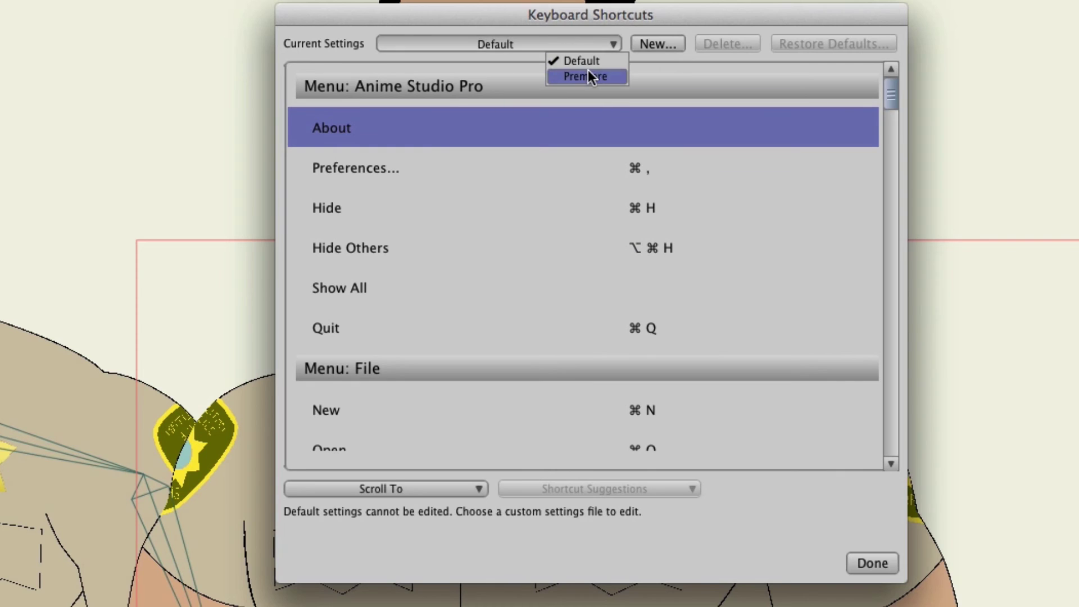
pyautogui.click(587, 71)
pyautogui.click(582, 45)
pyautogui.click(589, 60)
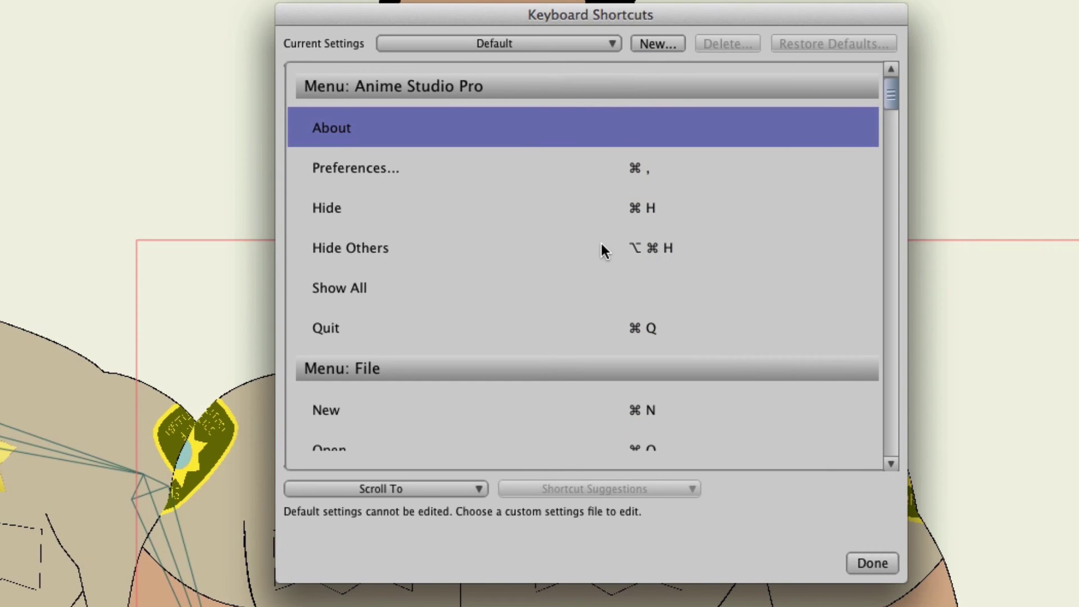